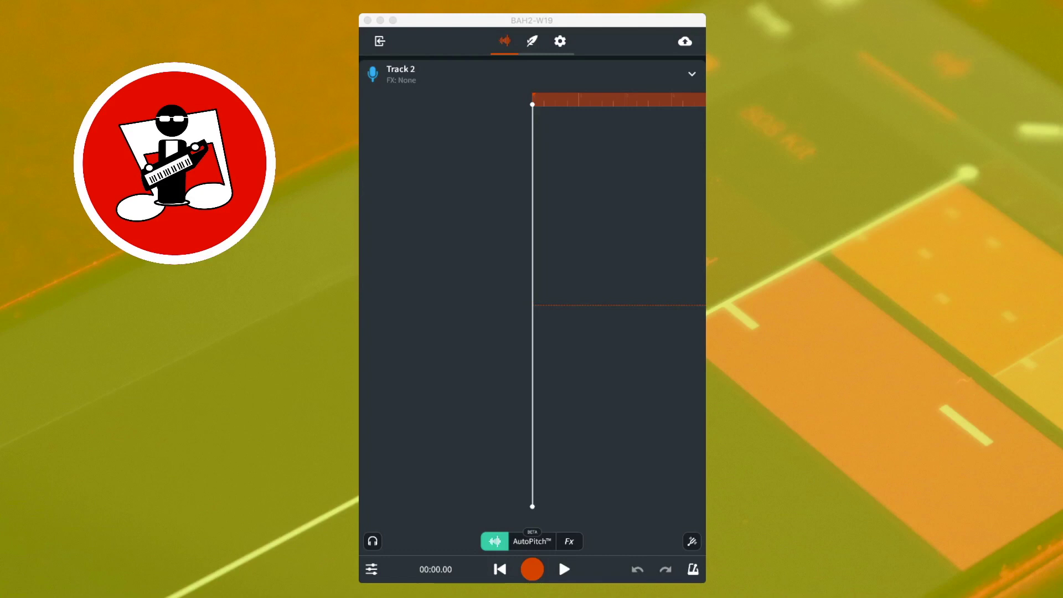
- Start a custom Fx preset on Track 2 and add a Noise Gate from the Dynamics effects
left_click(568, 540)
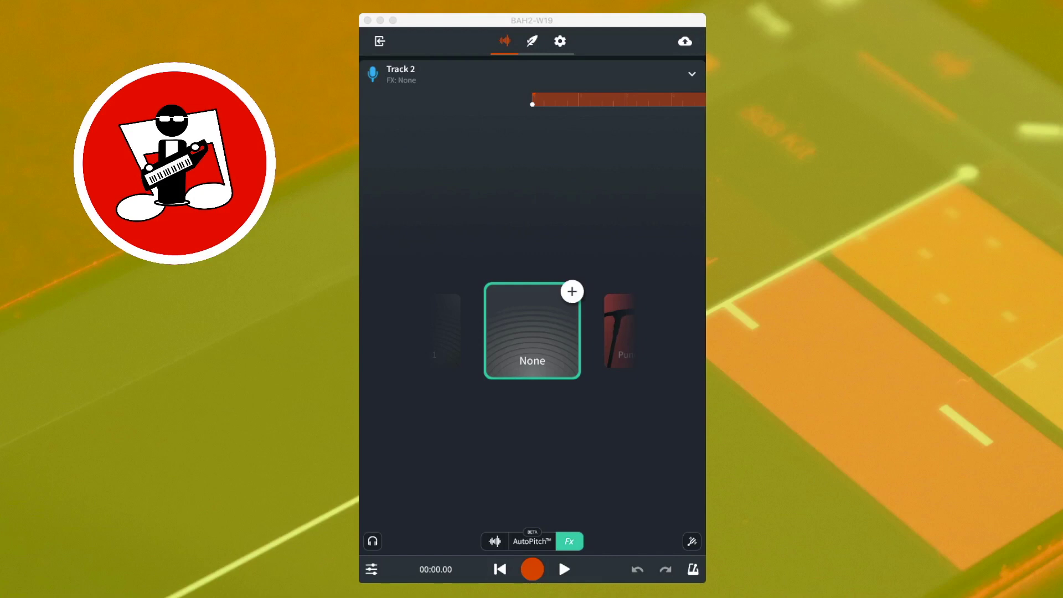
left_click(572, 291)
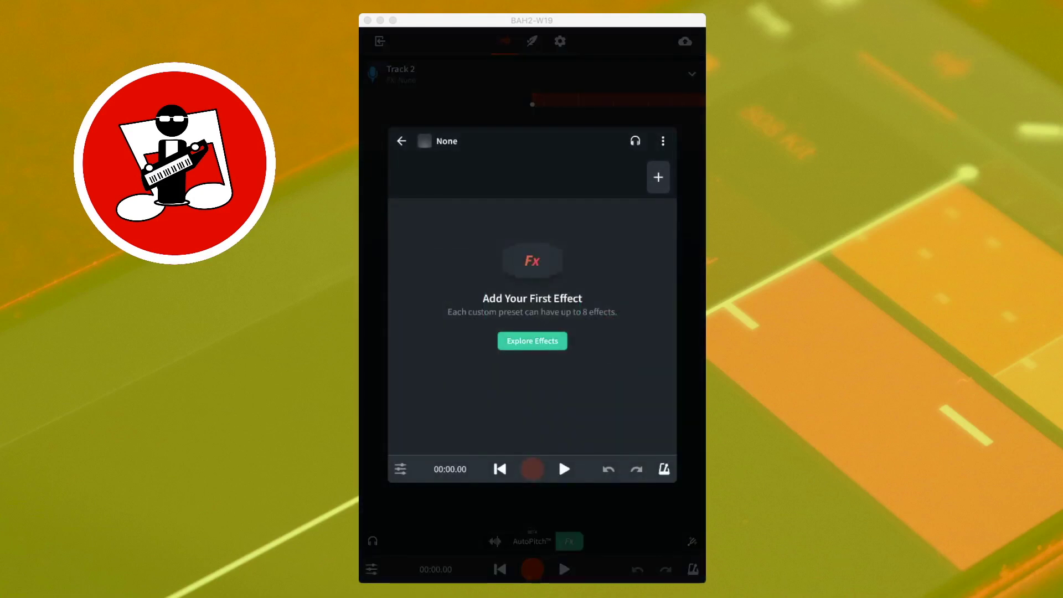
left_click(658, 177)
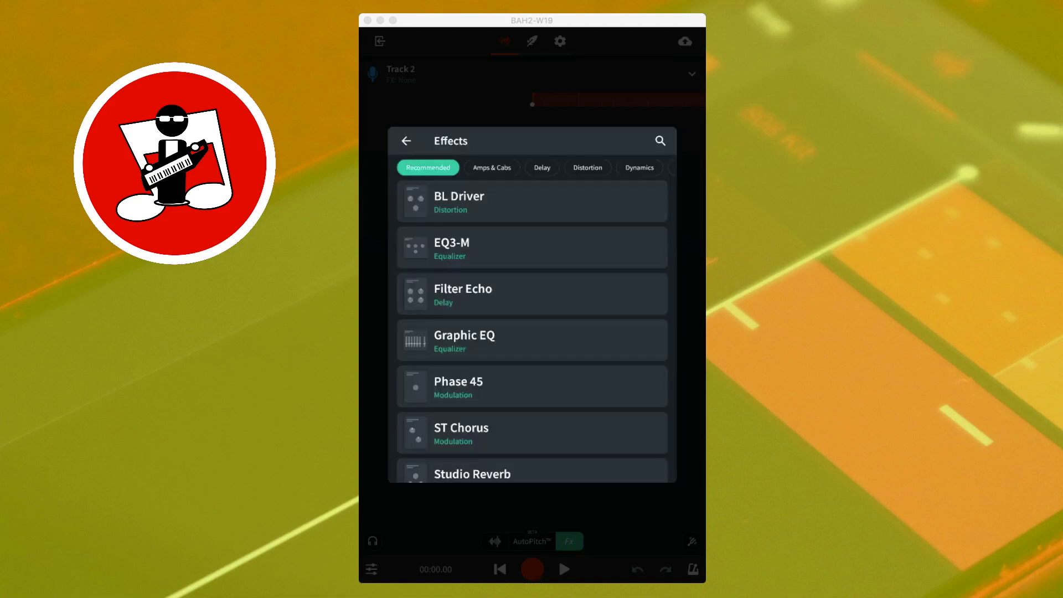
left_click(639, 168)
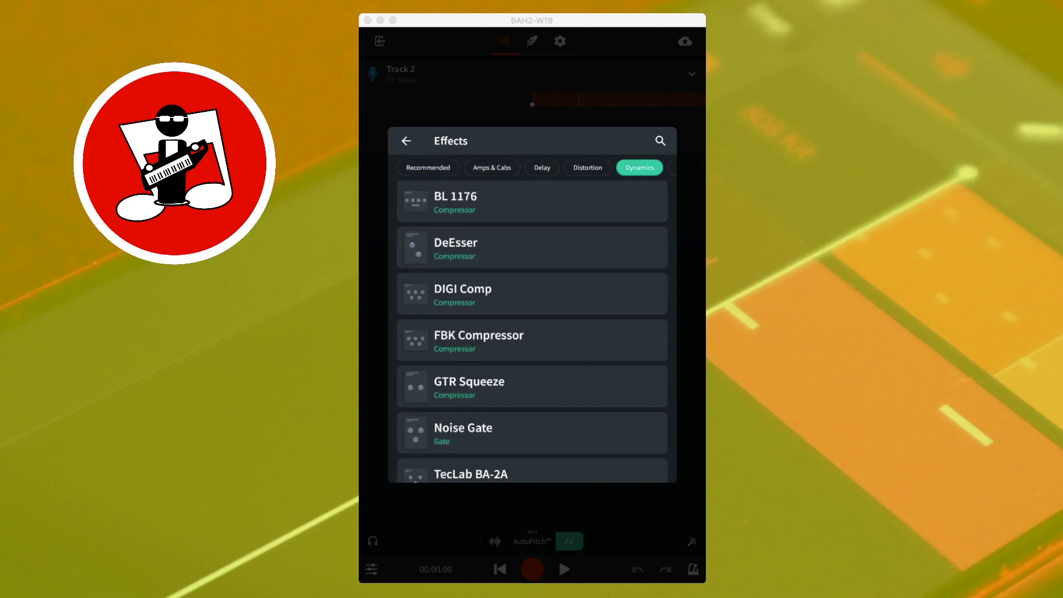
left_click(535, 431)
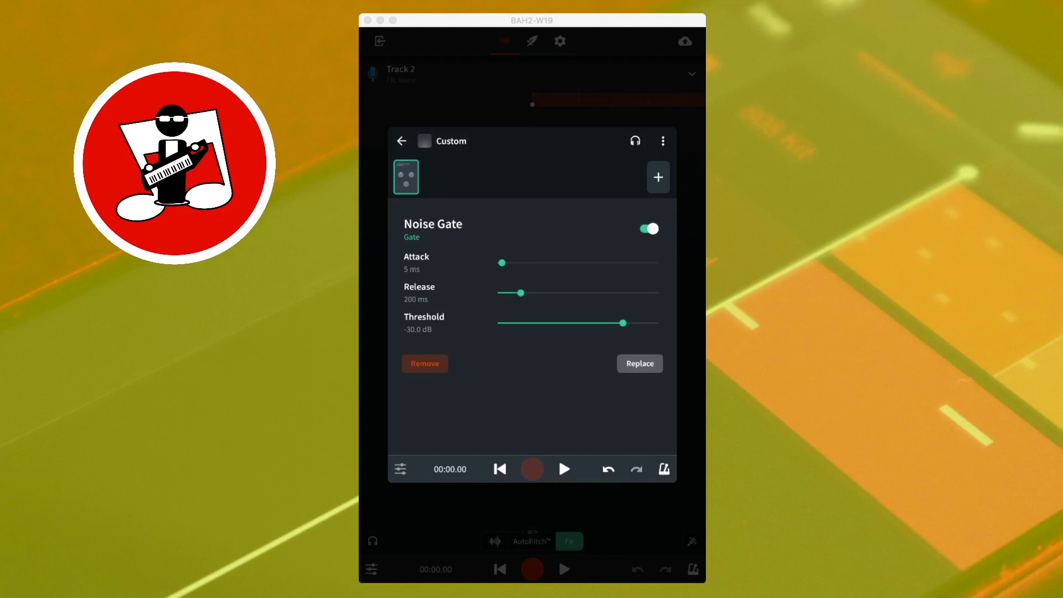
left_click(649, 228)
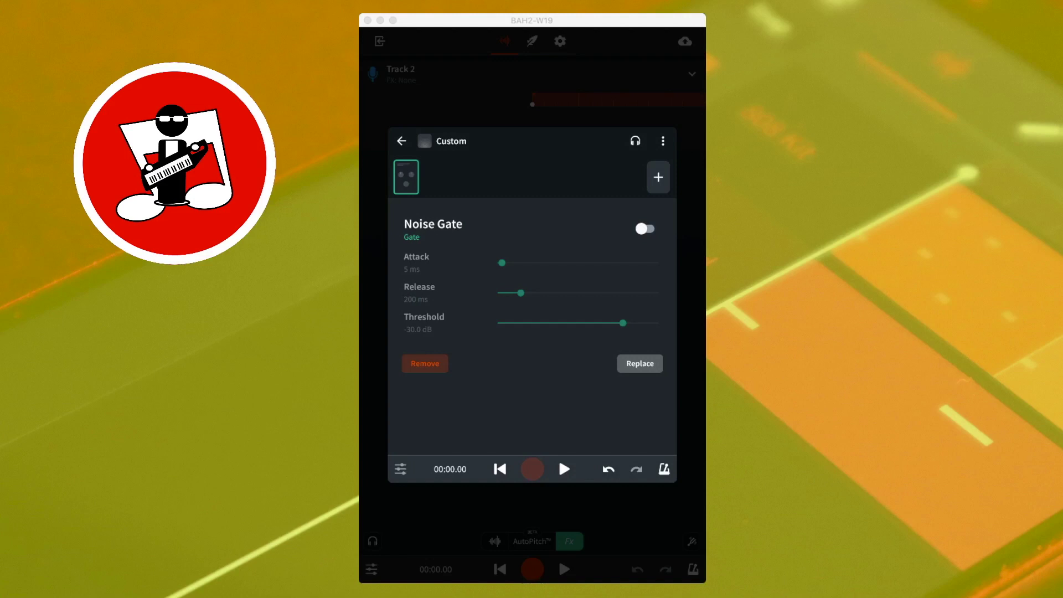
left_click(645, 228)
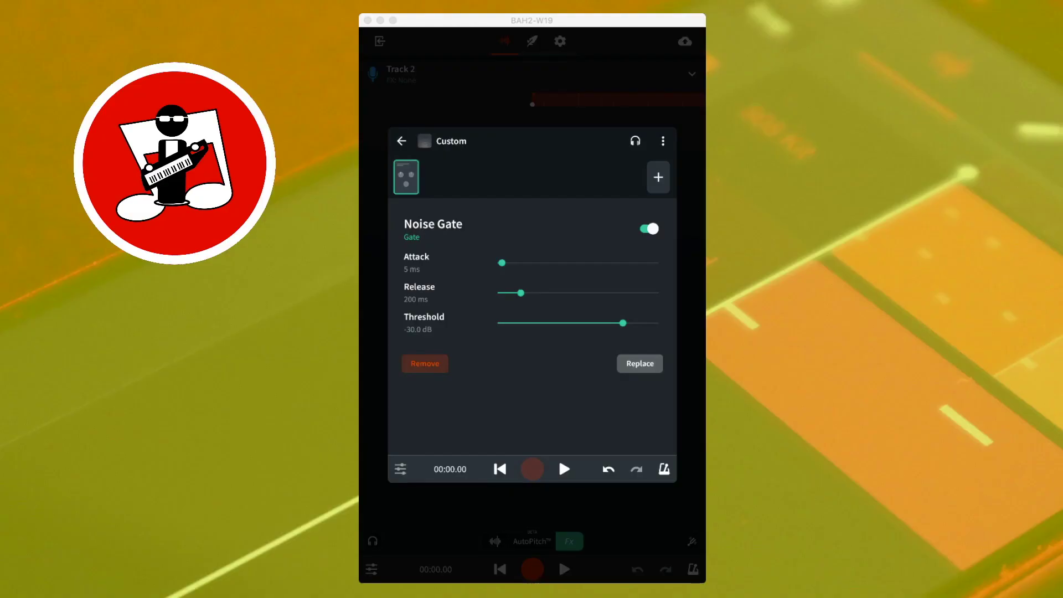
- Set the Noise Gate attack to its 150 ms maximum and raise the release to about 376 ms
left_click_drag(501, 263, 542, 281)
left_click_drag(542, 262, 482, 270)
left_click_drag(497, 263, 658, 269)
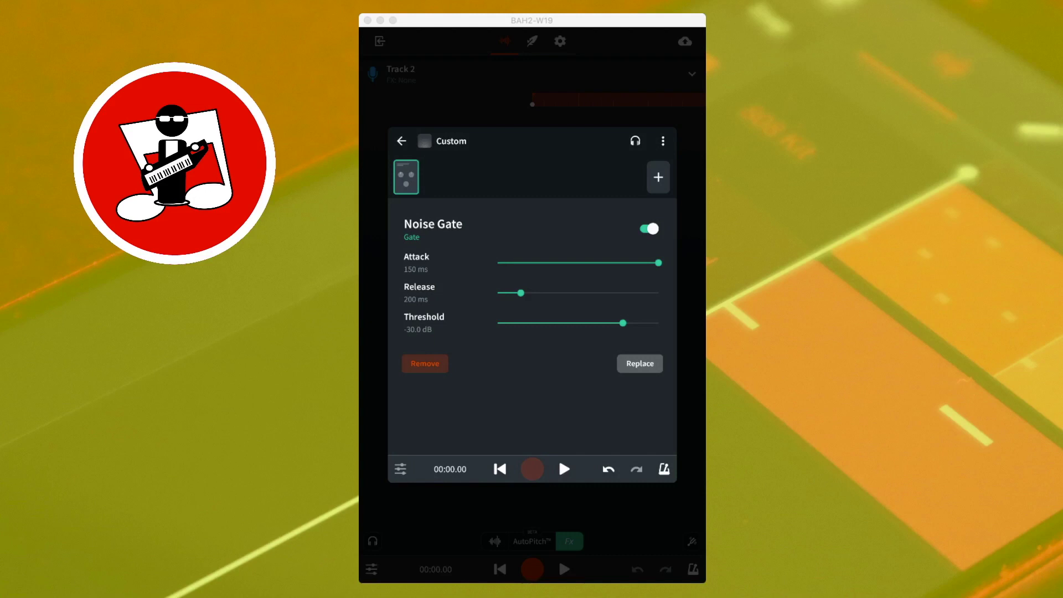
left_click_drag(520, 293, 561, 305)
- Sweep the gate release between 100 and 800 ms and the threshold between -72.0 and -18.0 dB
left_click_drag(561, 292, 497, 292)
left_click_drag(497, 292, 685, 299)
left_click_drag(623, 323, 569, 335)
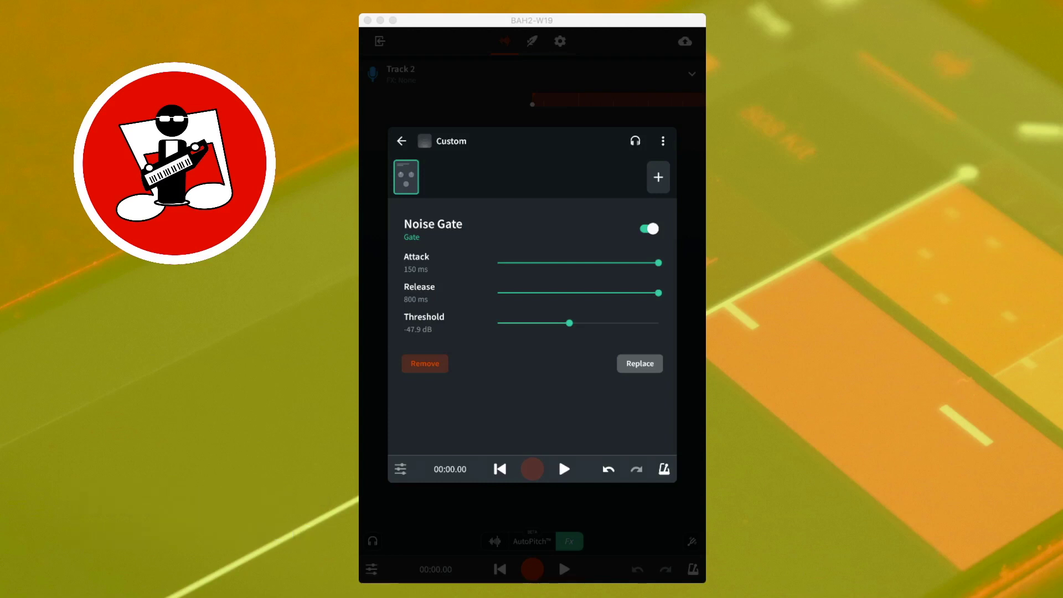
left_click_drag(569, 323, 484, 331)
left_click_drag(498, 323, 658, 323)
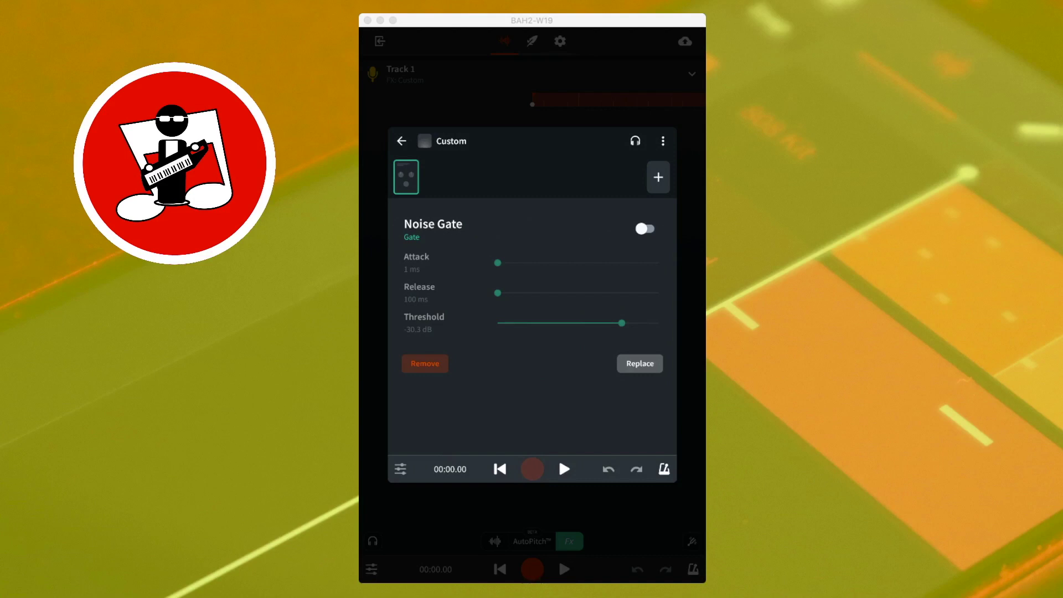
- Play Track 1 with the gate bypassed, then again with the Noise Gate on, and stop
left_click(564, 469)
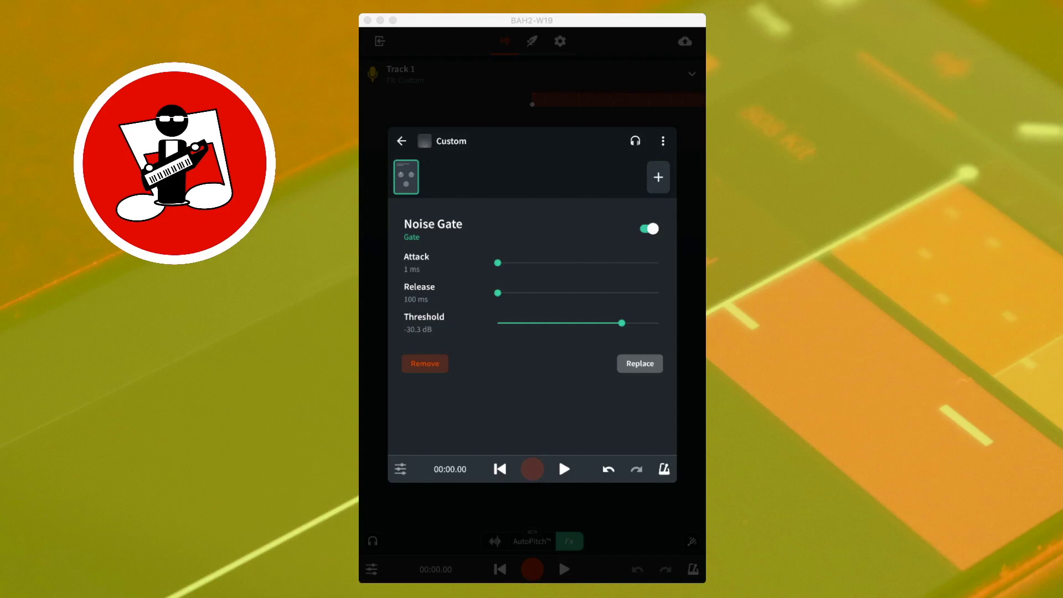
key("space")
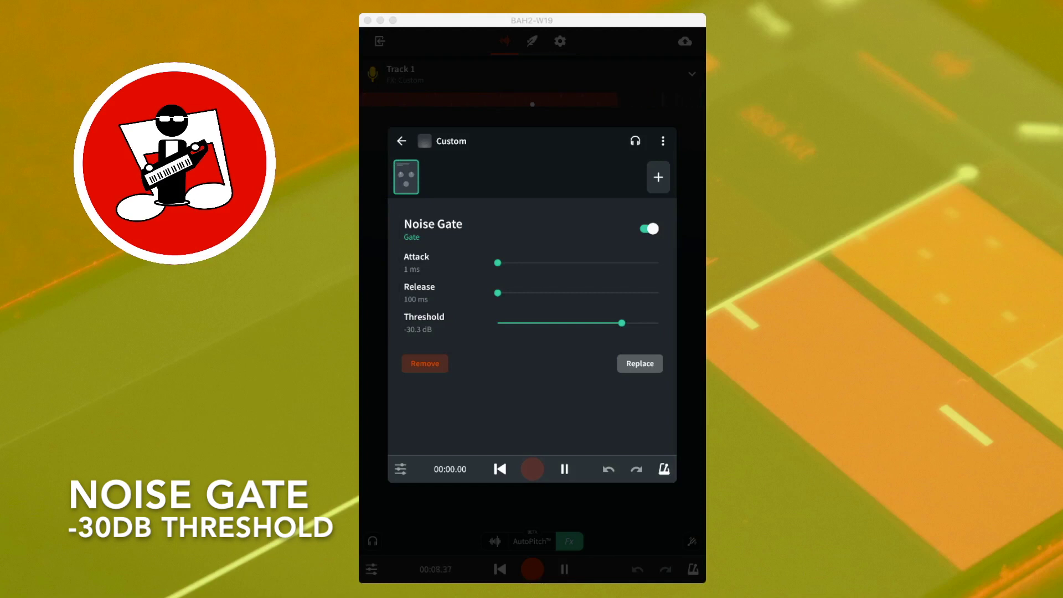
key("space")
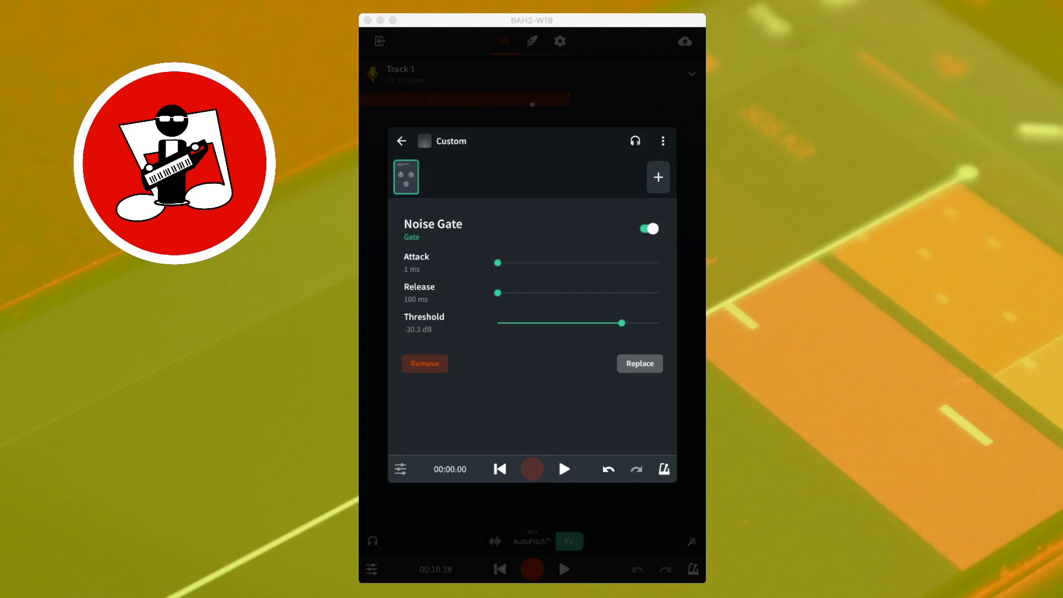
- Audition Track 1 with the gate release at 800 ms, then with a 150 ms attack
left_click_drag(497, 293, 667, 293)
key("space")
left_click_drag(498, 263, 658, 262)
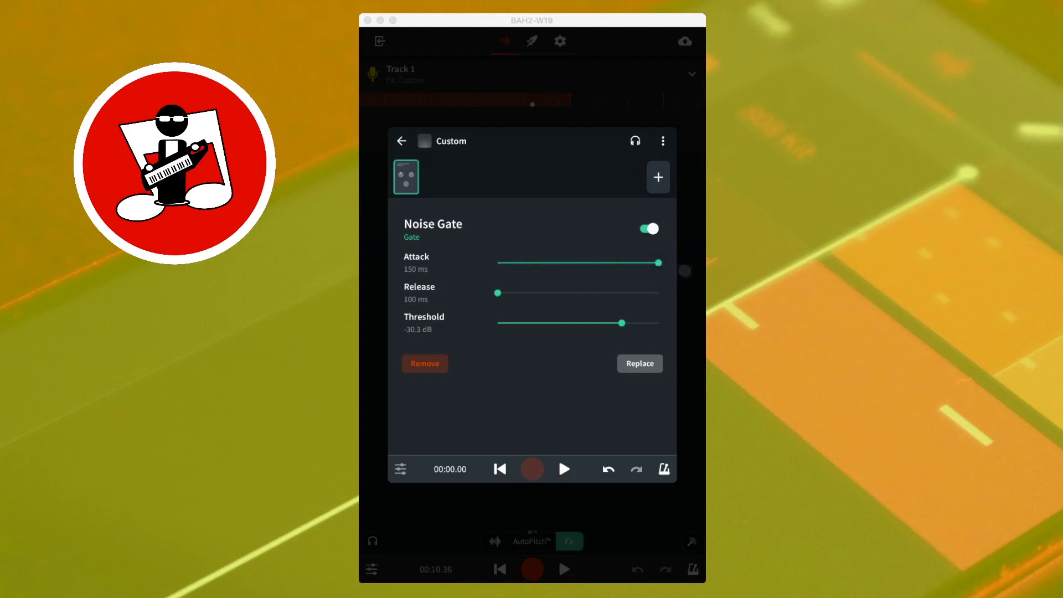
key("space")
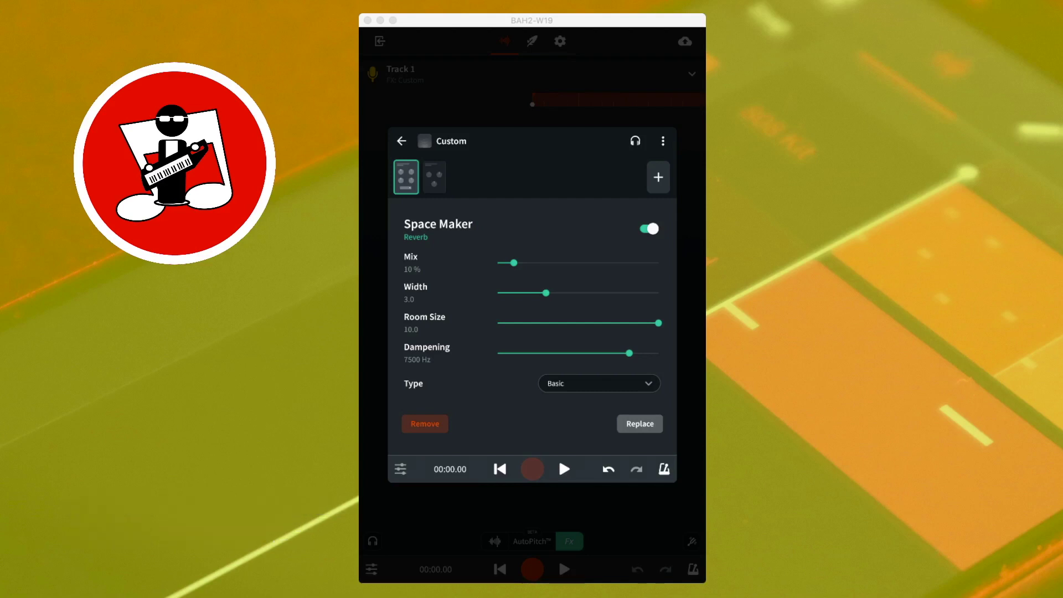
- Play Track 1 with only the reverb, stop, and bring up the Noise Gate's settings
left_click(563, 469)
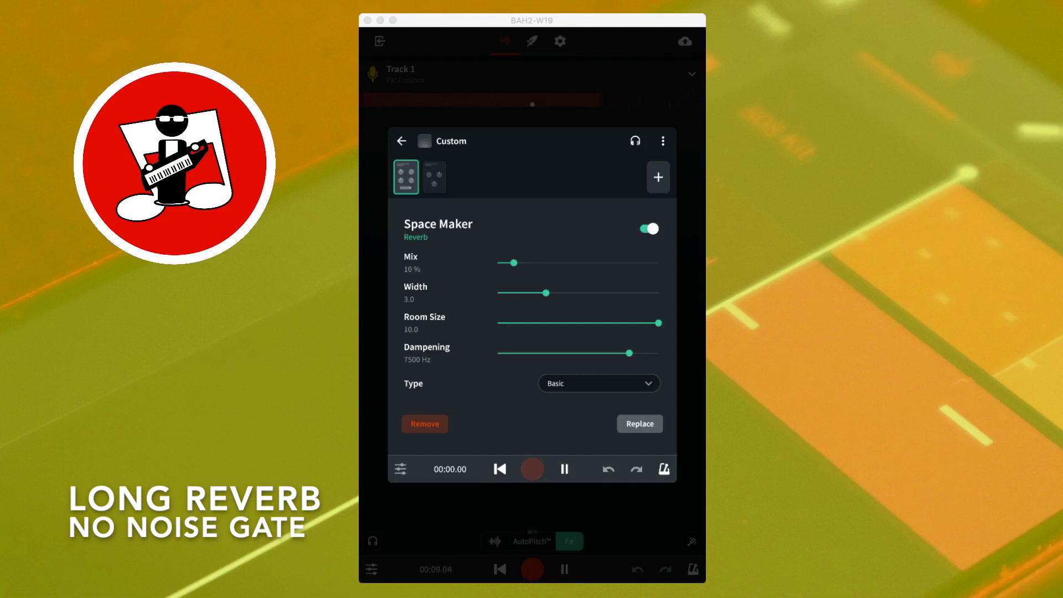
key("space")
left_click(433, 177)
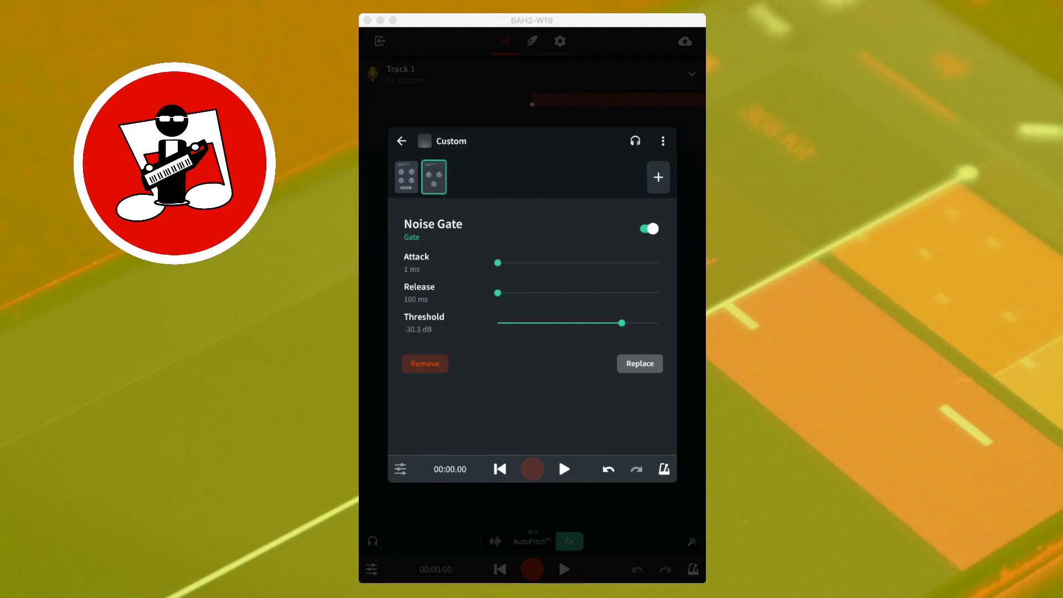
key("space")
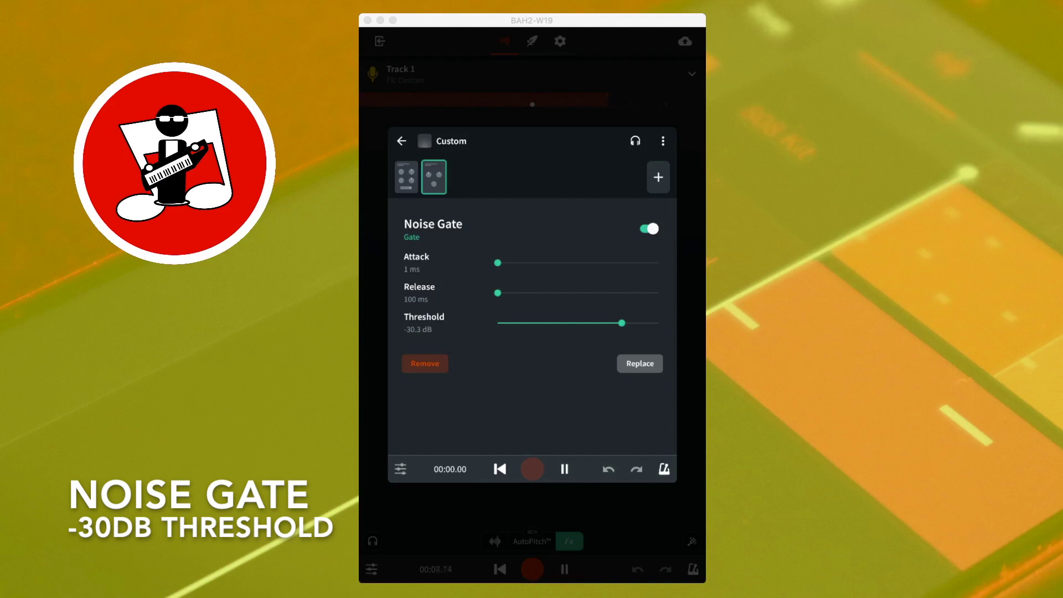
key("space")
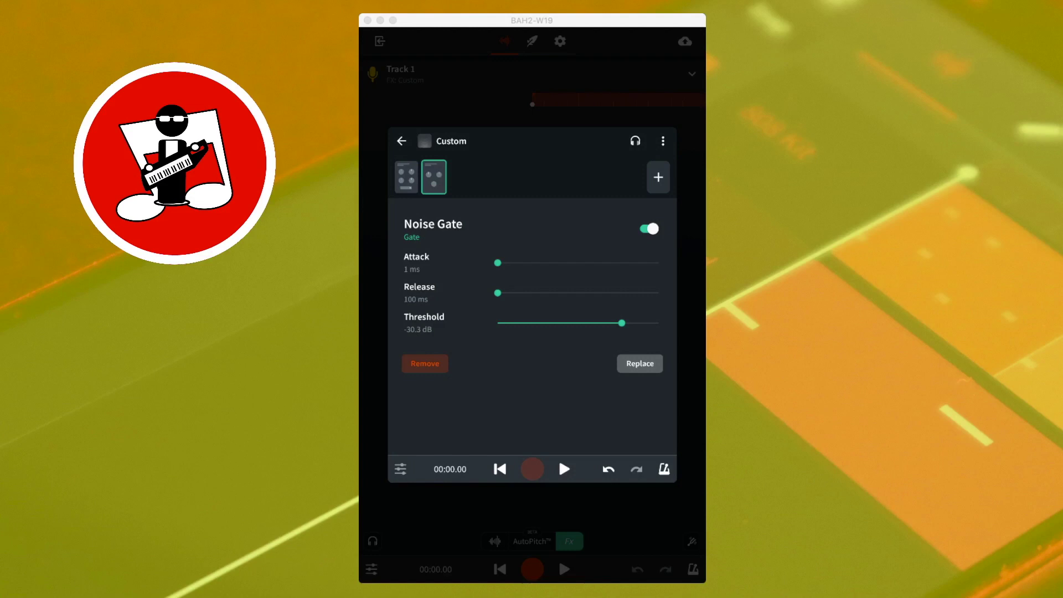
- Audition Track 1 with the gate release at 800 ms, then with the threshold at -40.7 dB
left_click_drag(497, 292, 669, 302)
left_click(568, 466)
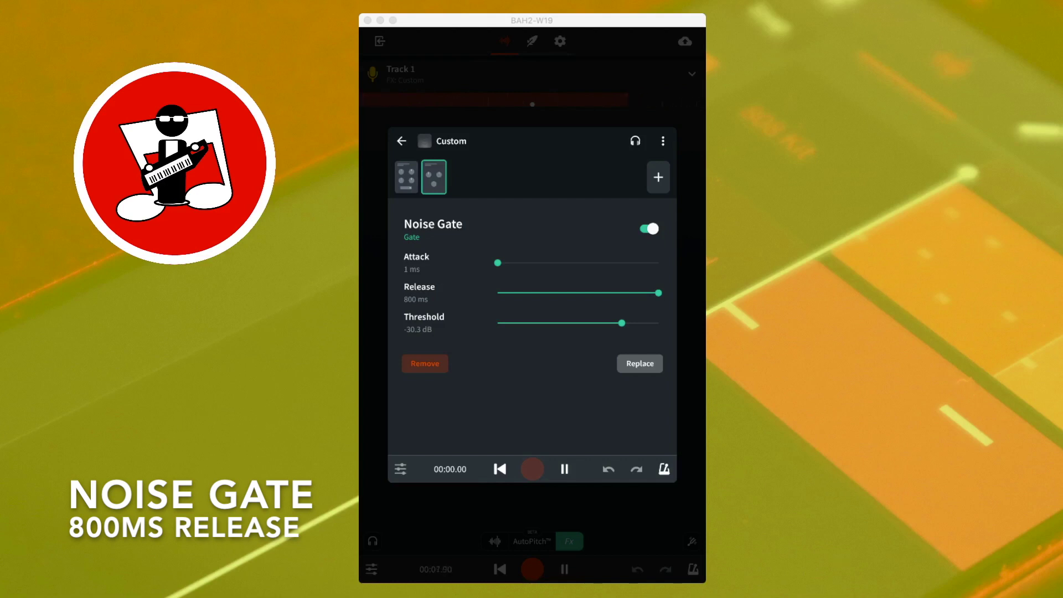
key("space")
left_click_drag(621, 323, 590, 323)
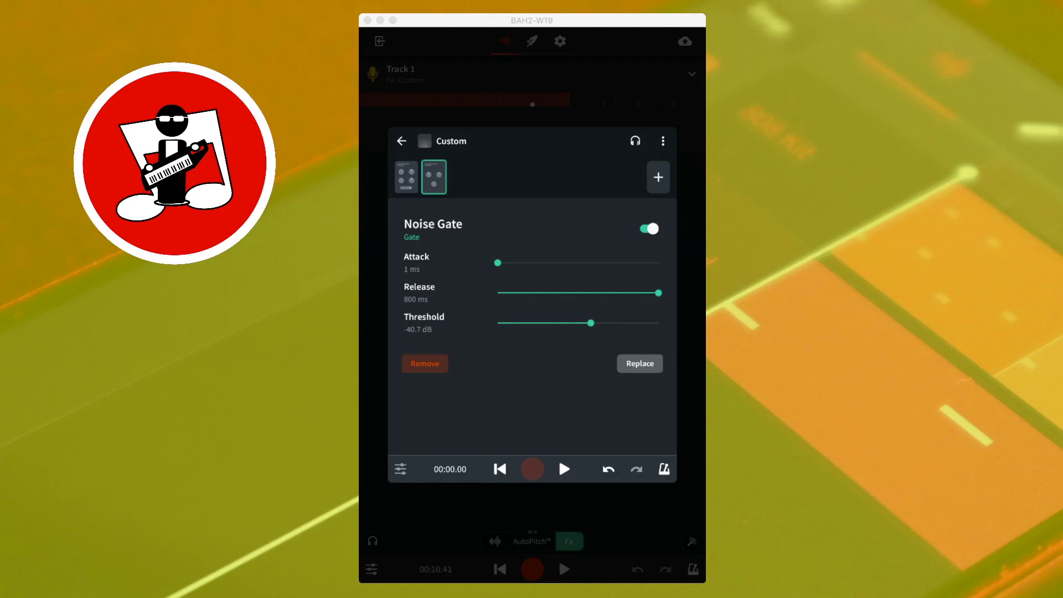
left_click(564, 469)
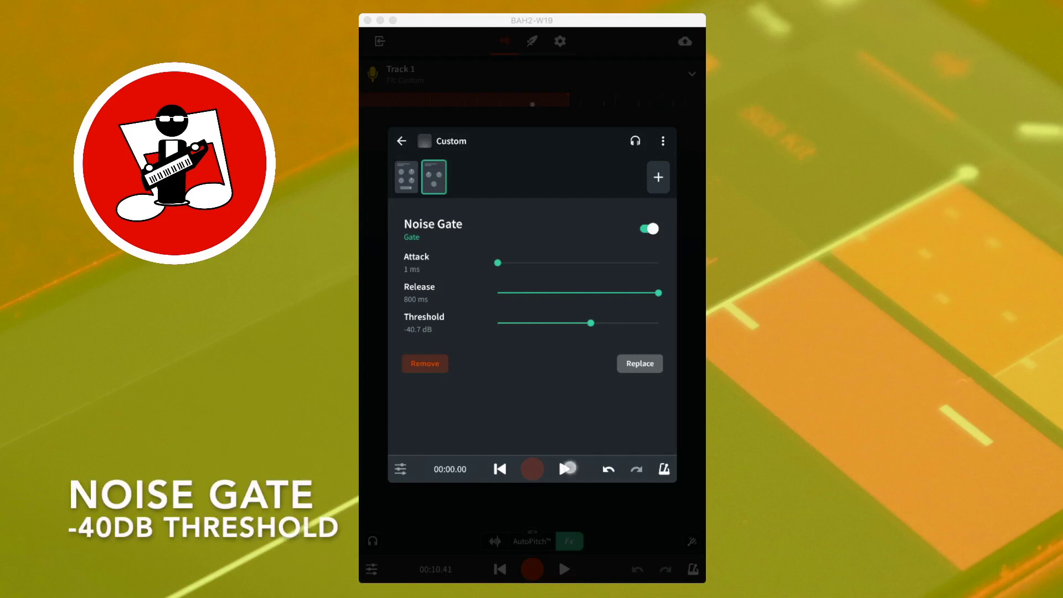